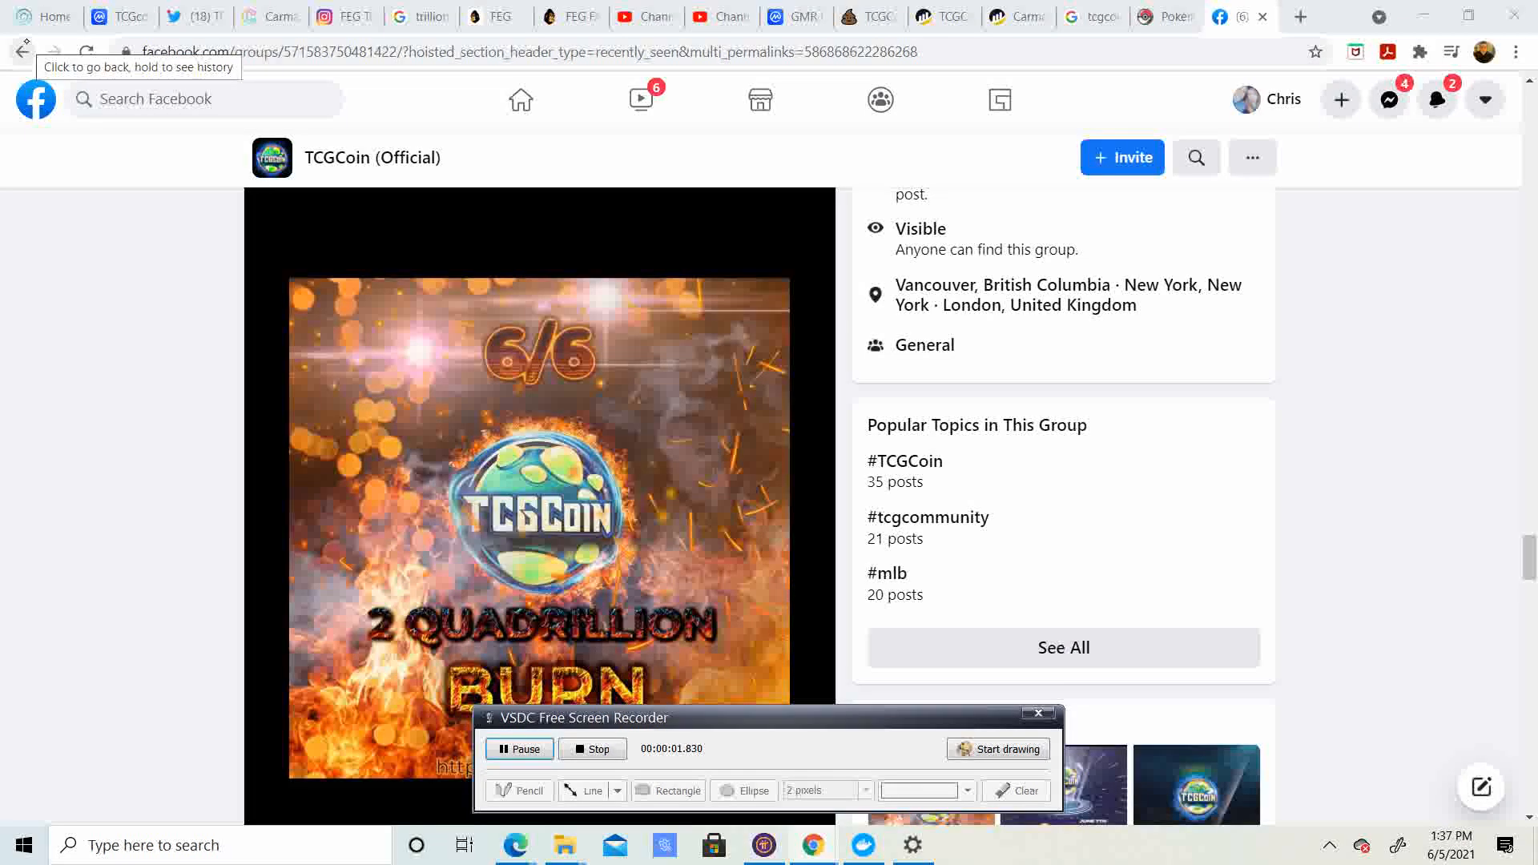
# Step: Review TCGCoin's BscScan holders and PooCoin TCGCoin/BNB chart, then move to its CoinMarketCap listing
pyautogui.moveTo(827, 720)
pyautogui.mouseDown()
pyautogui.moveTo(1108, 820)
pyautogui.moveTo(1184, 826)
pyautogui.mouseUp()
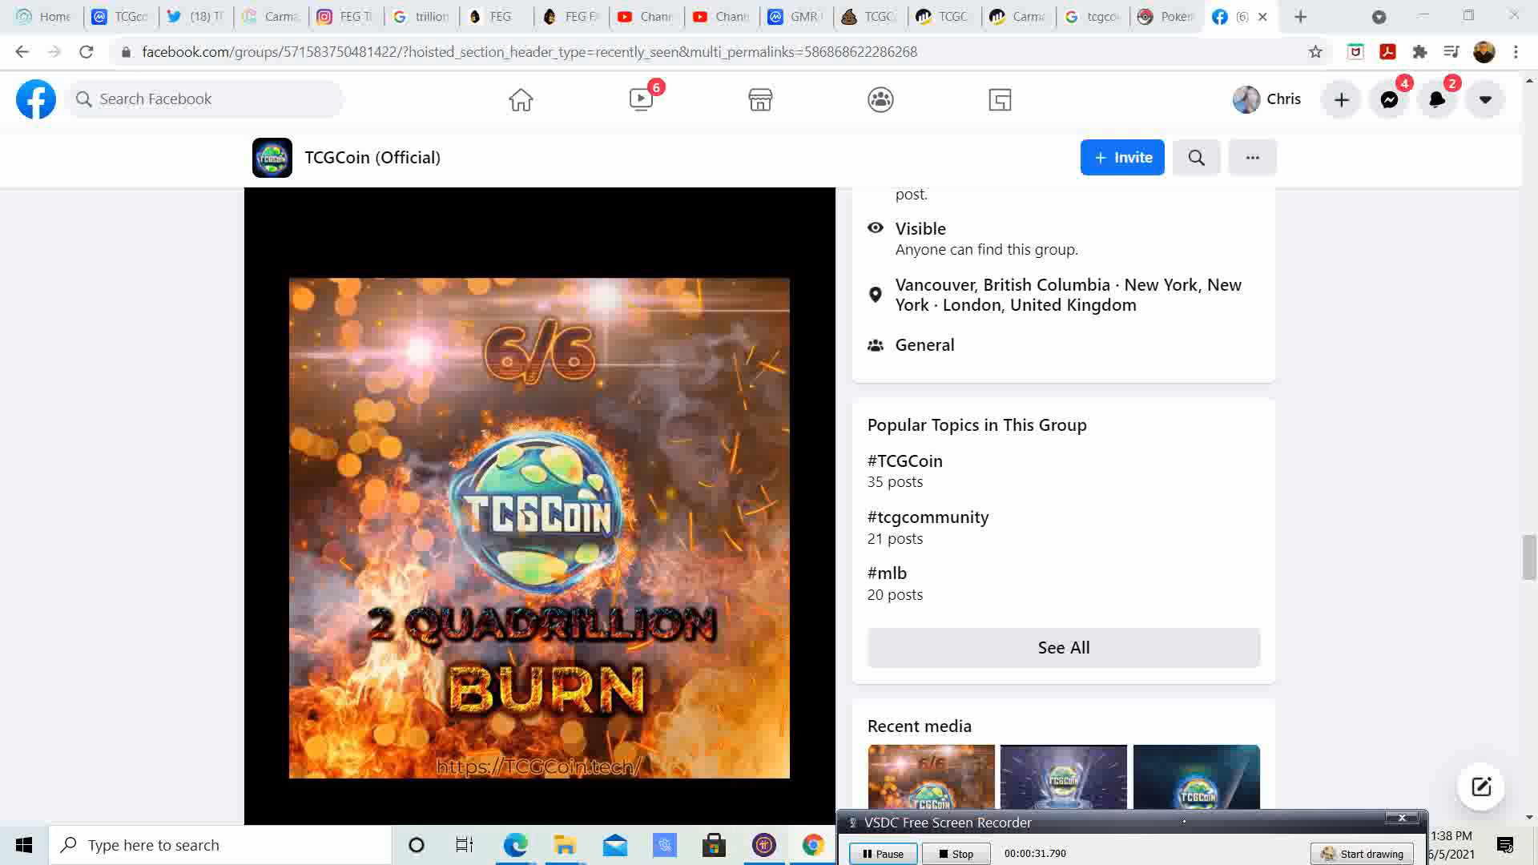
pyautogui.click(941, 15)
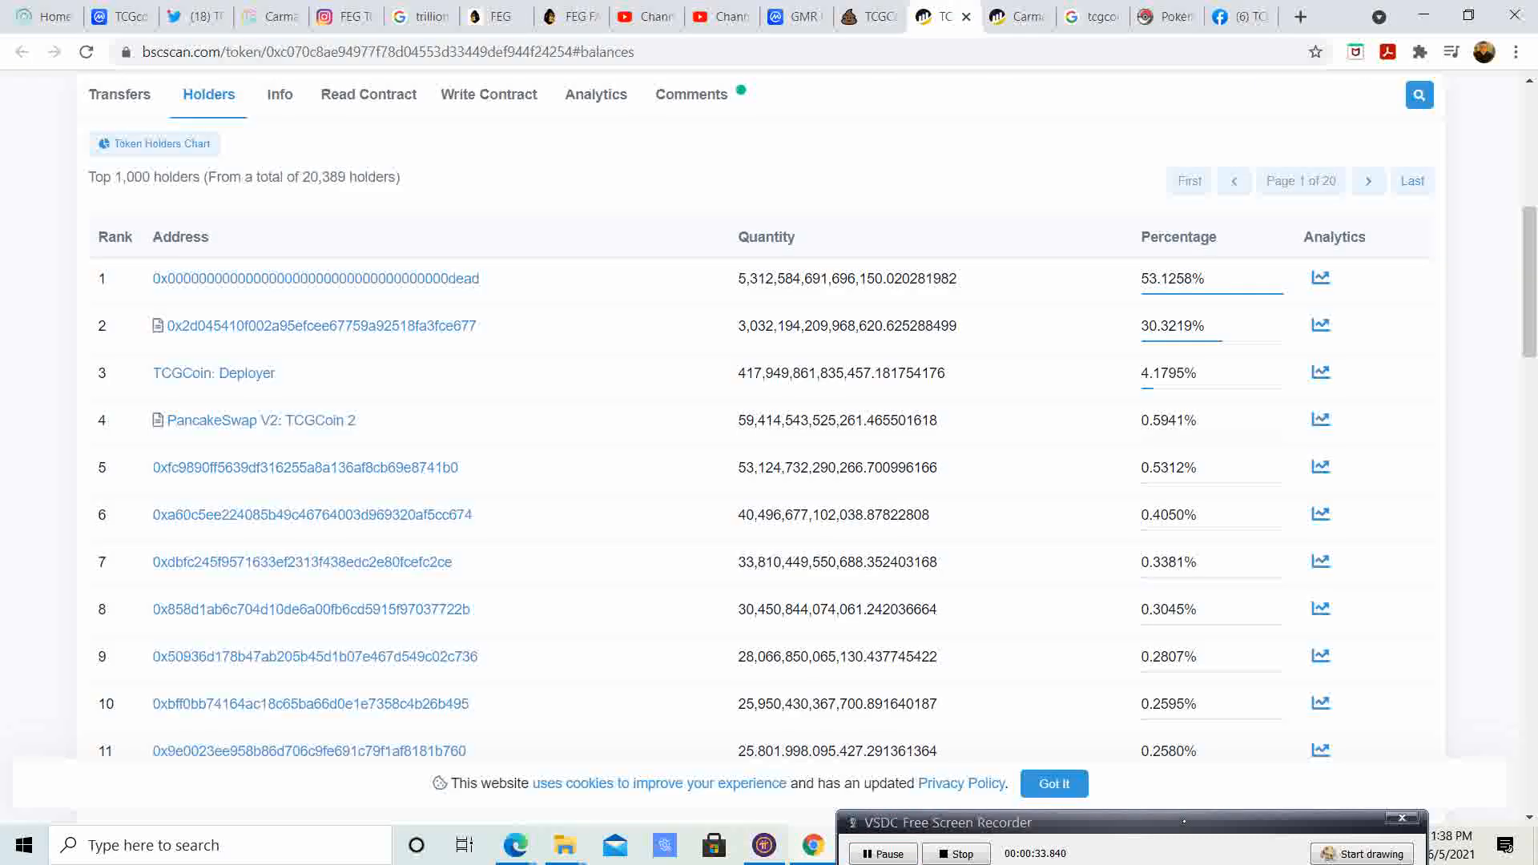
pyautogui.click(866, 15)
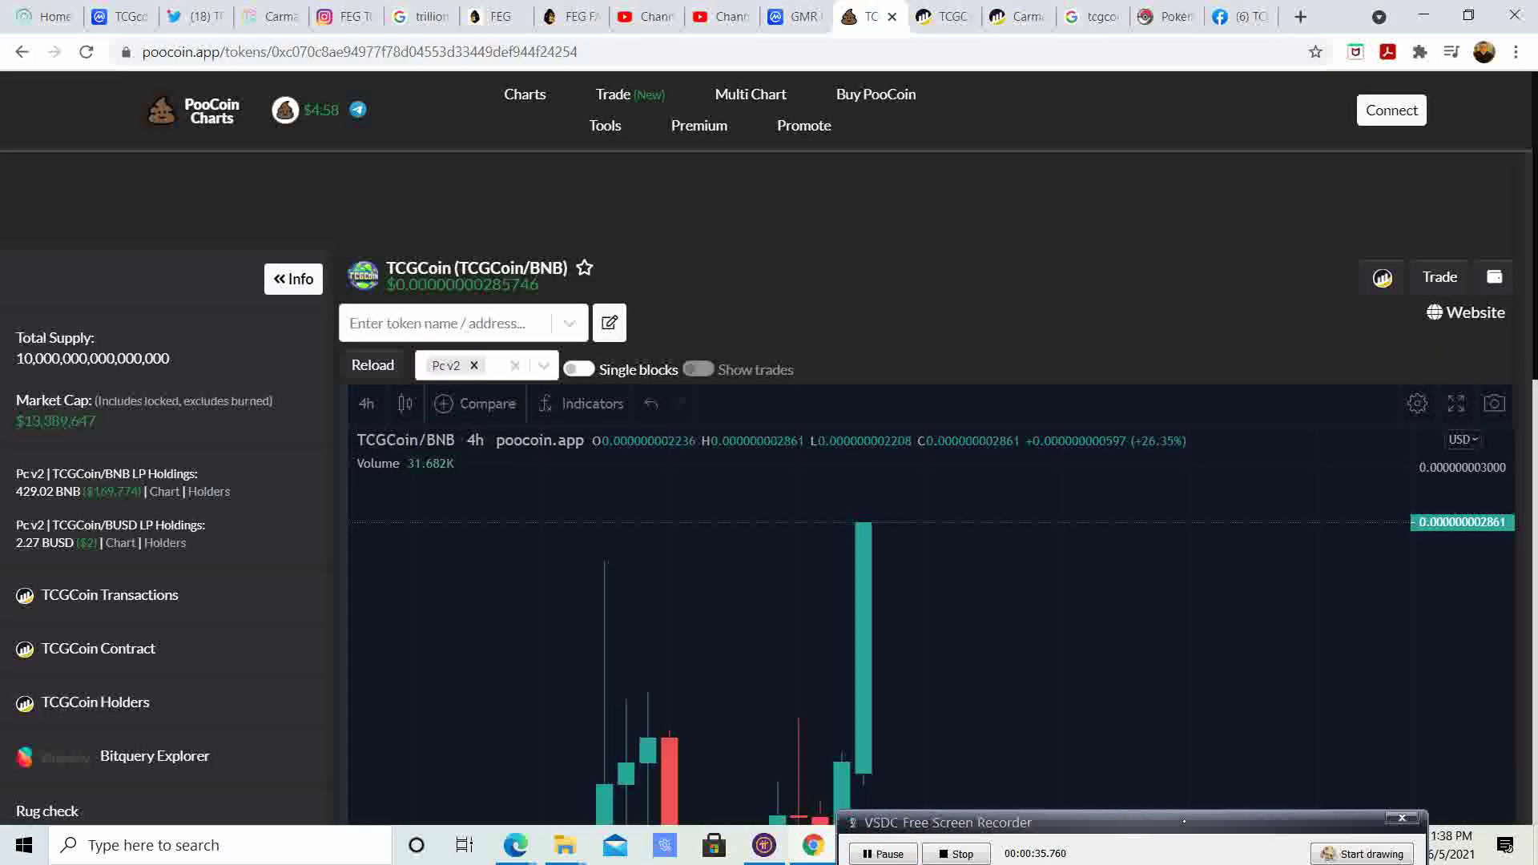
pyautogui.scroll(-5, 926, 541)
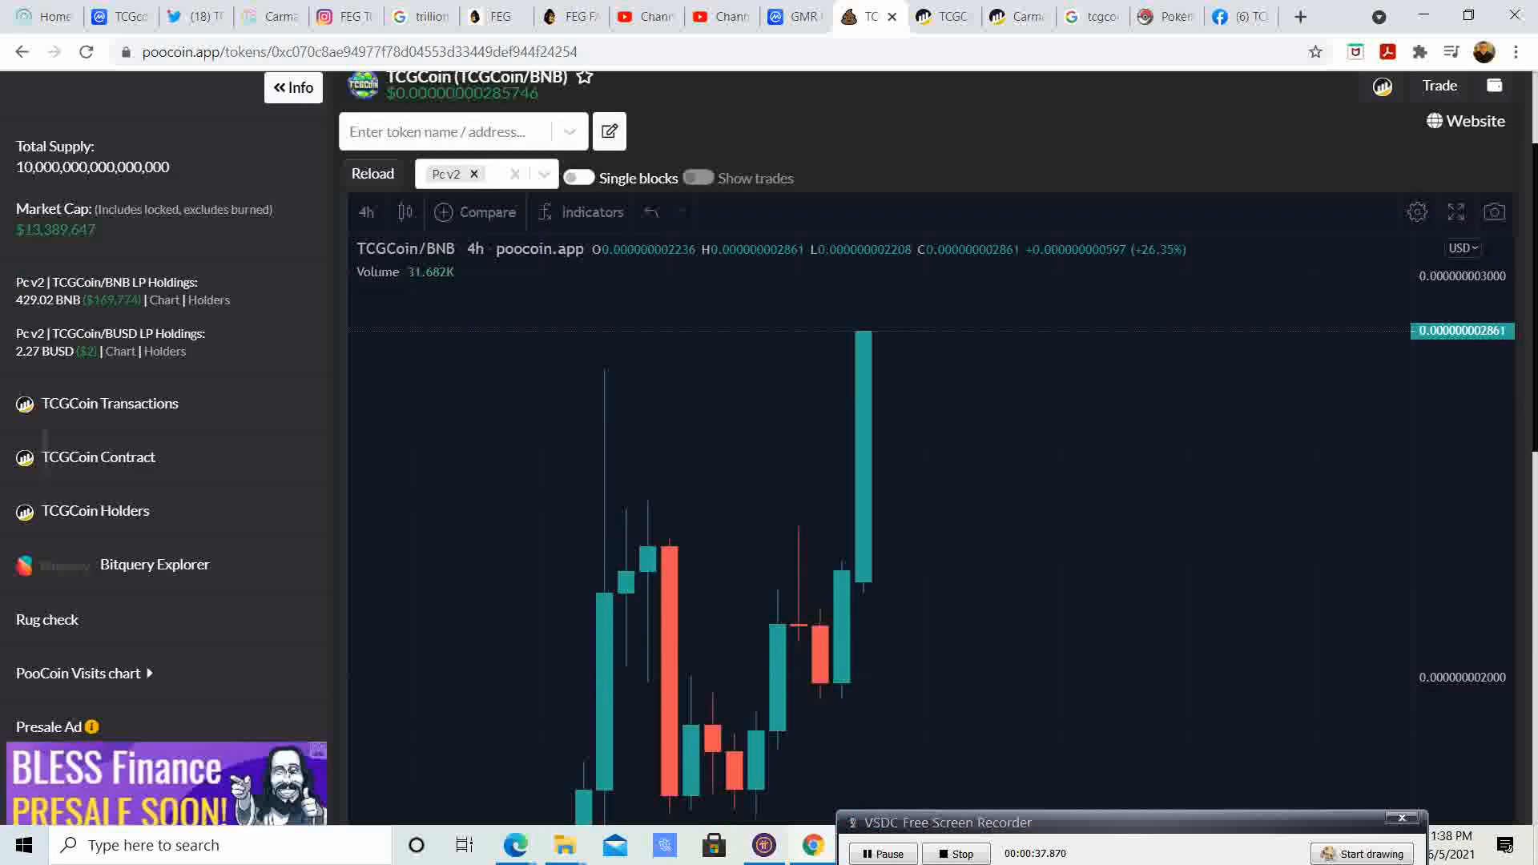
pyautogui.scroll(1, 925, 540)
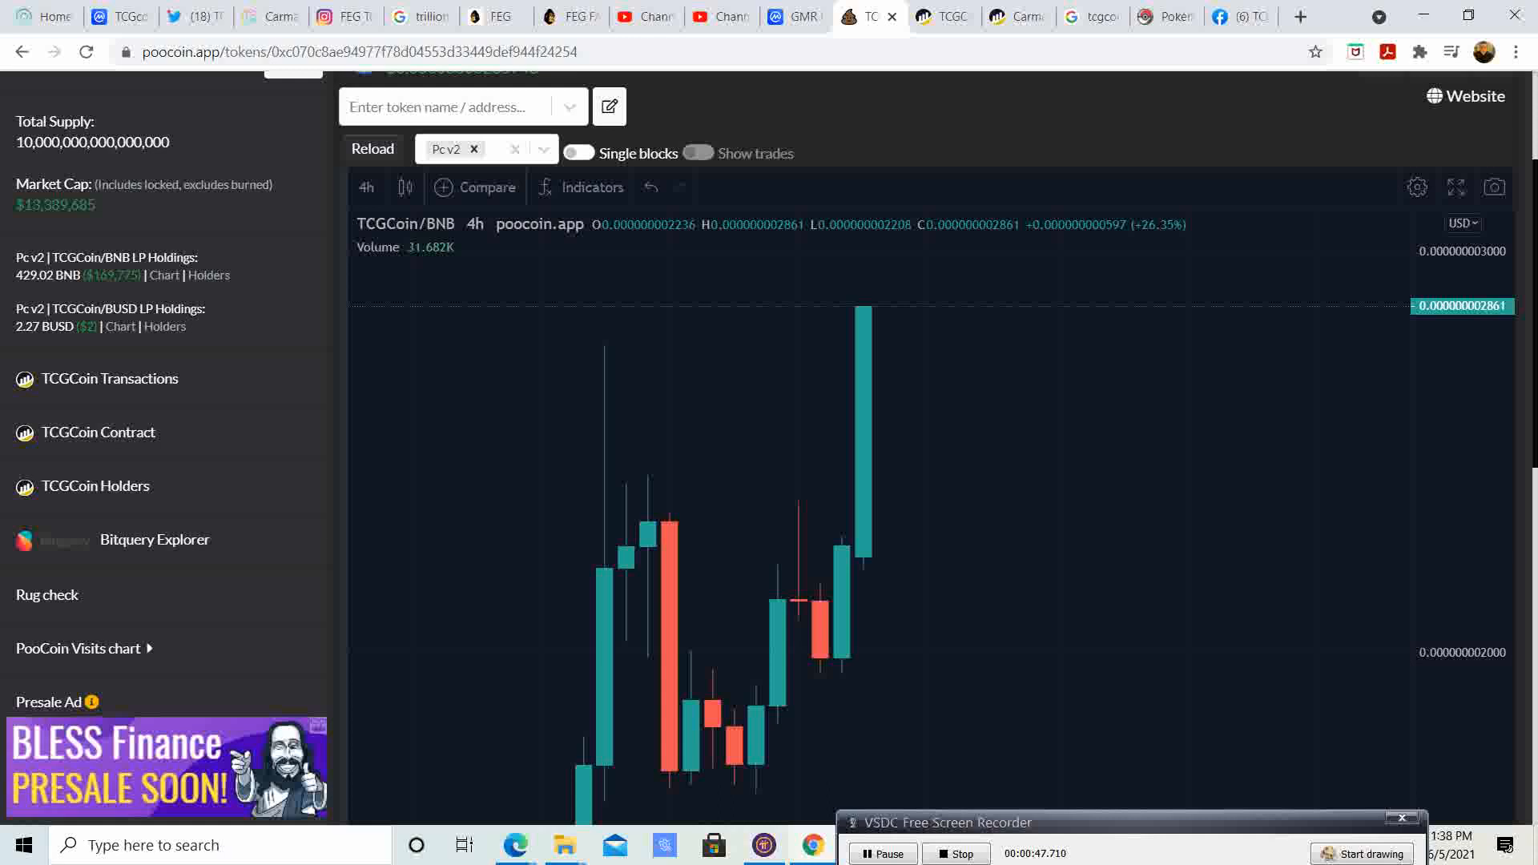
pyautogui.scroll(3, 842, 482)
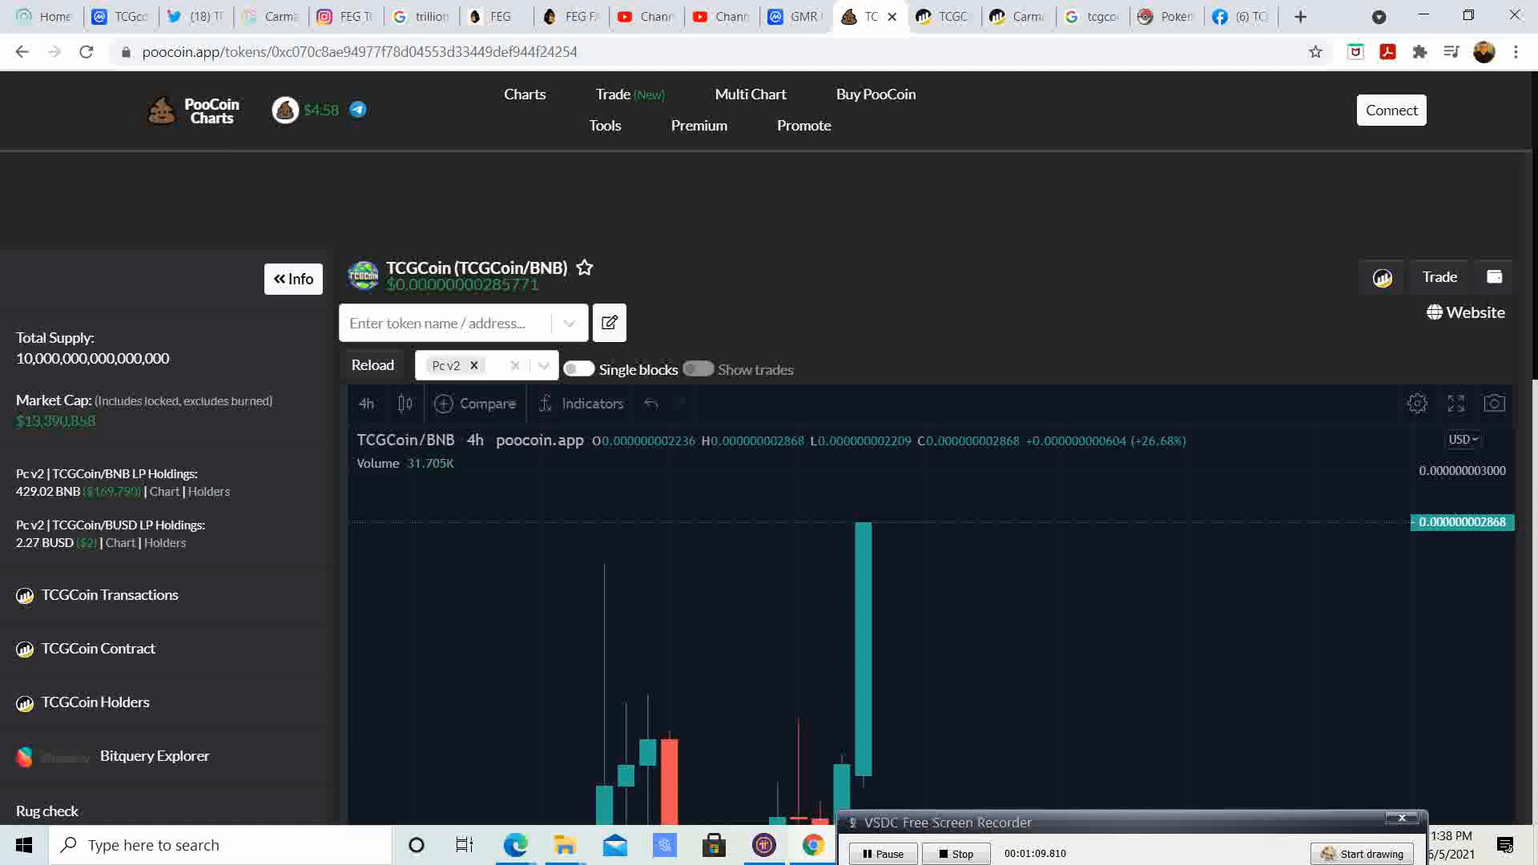
pyautogui.hotkey('ctrl', '2')
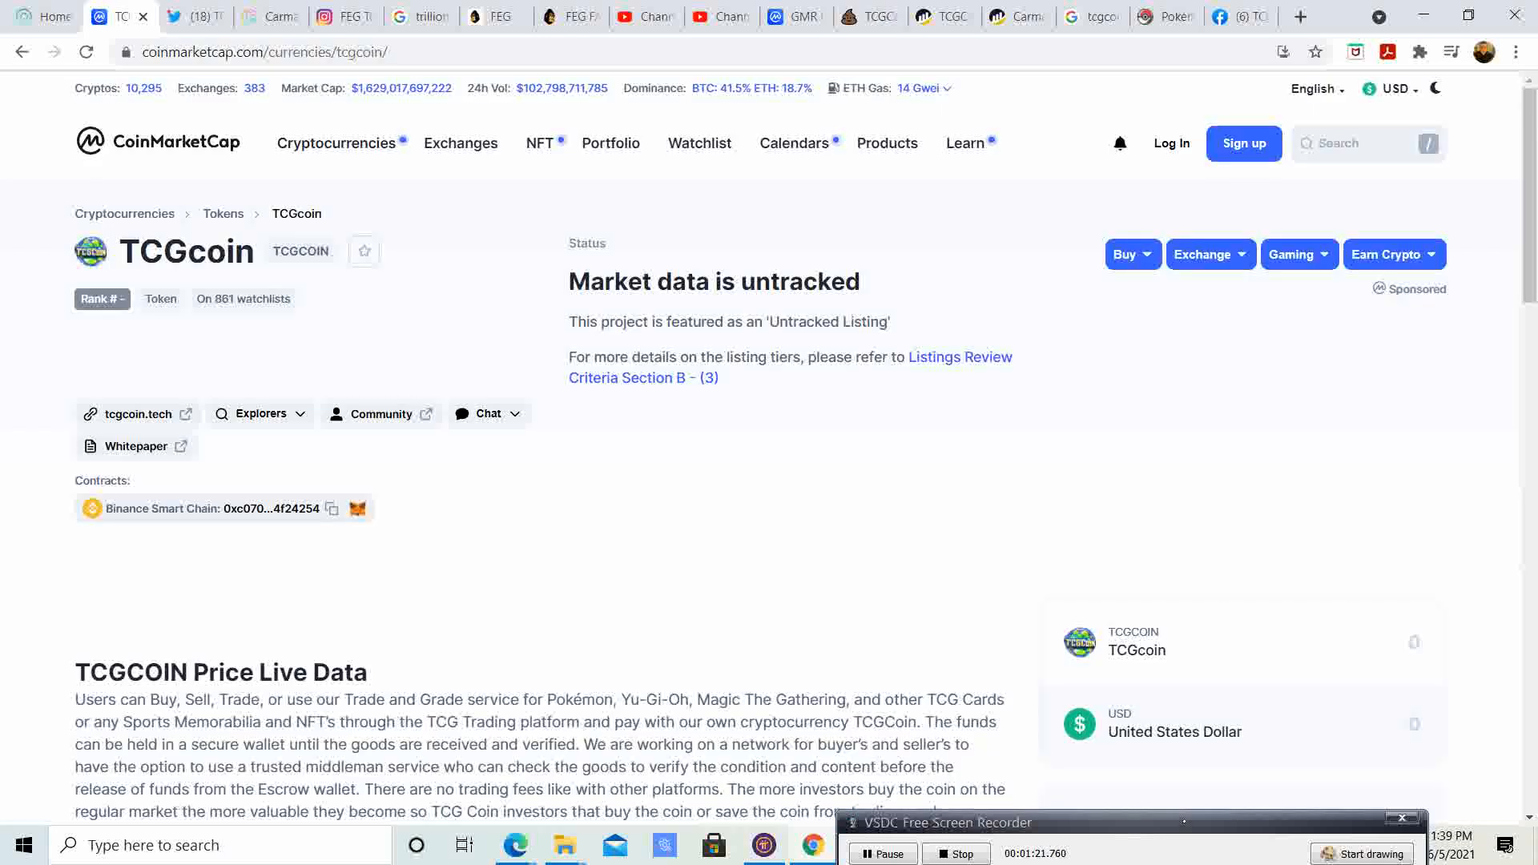
pyautogui.scroll(-3, 541, 482)
pyautogui.scroll(3, 541, 481)
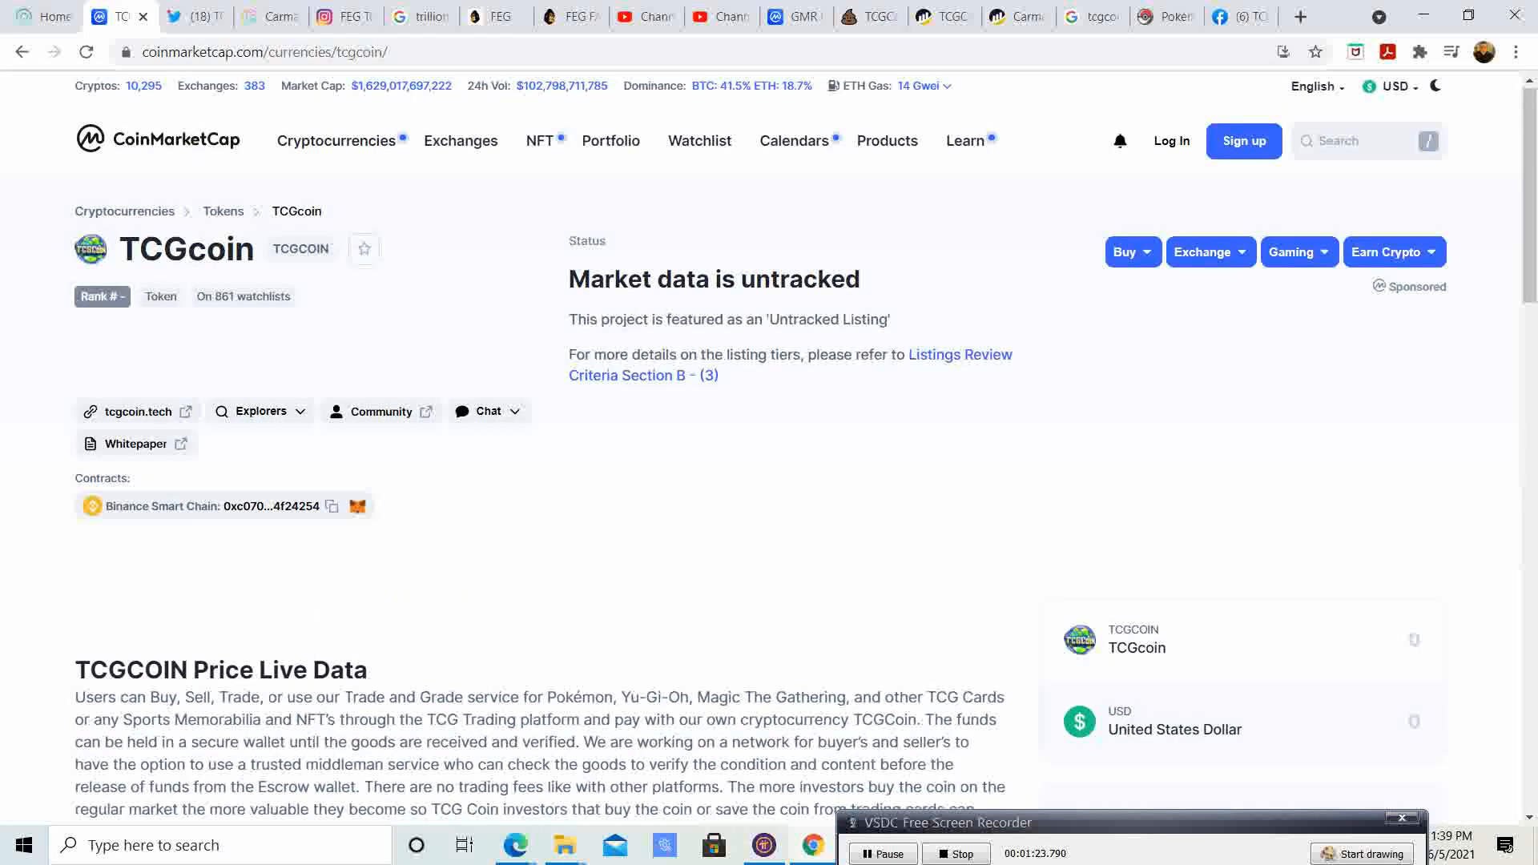
pyautogui.scroll(-5, 541, 480)
pyautogui.scroll(-3, 541, 480)
pyautogui.scroll(-2, 540, 480)
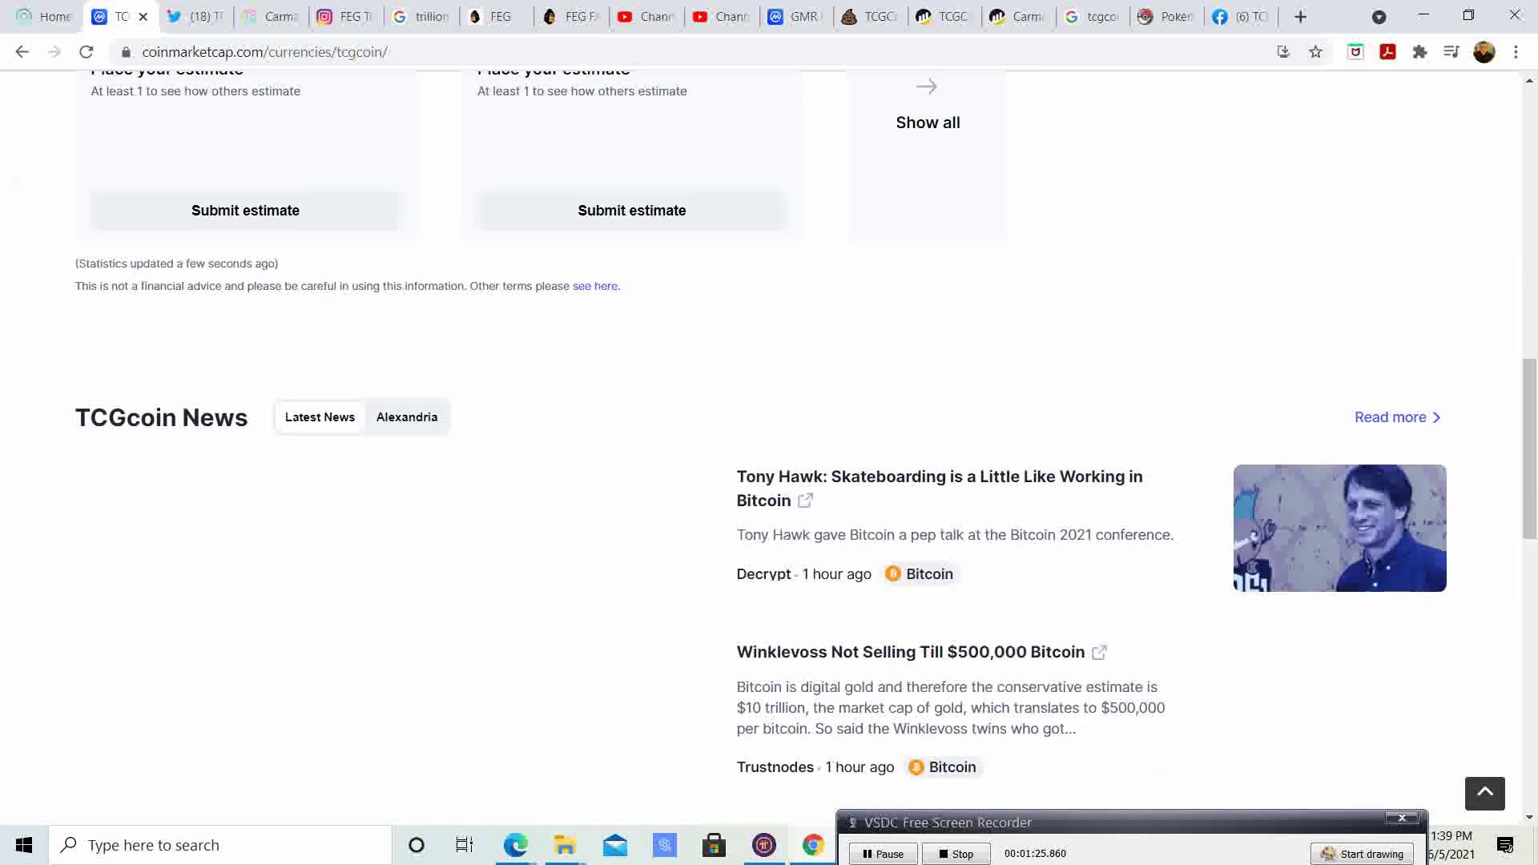
# Step: Return to the top of TCGcoin's CoinMarketCap listing showing untracked market data
pyautogui.press('Home')
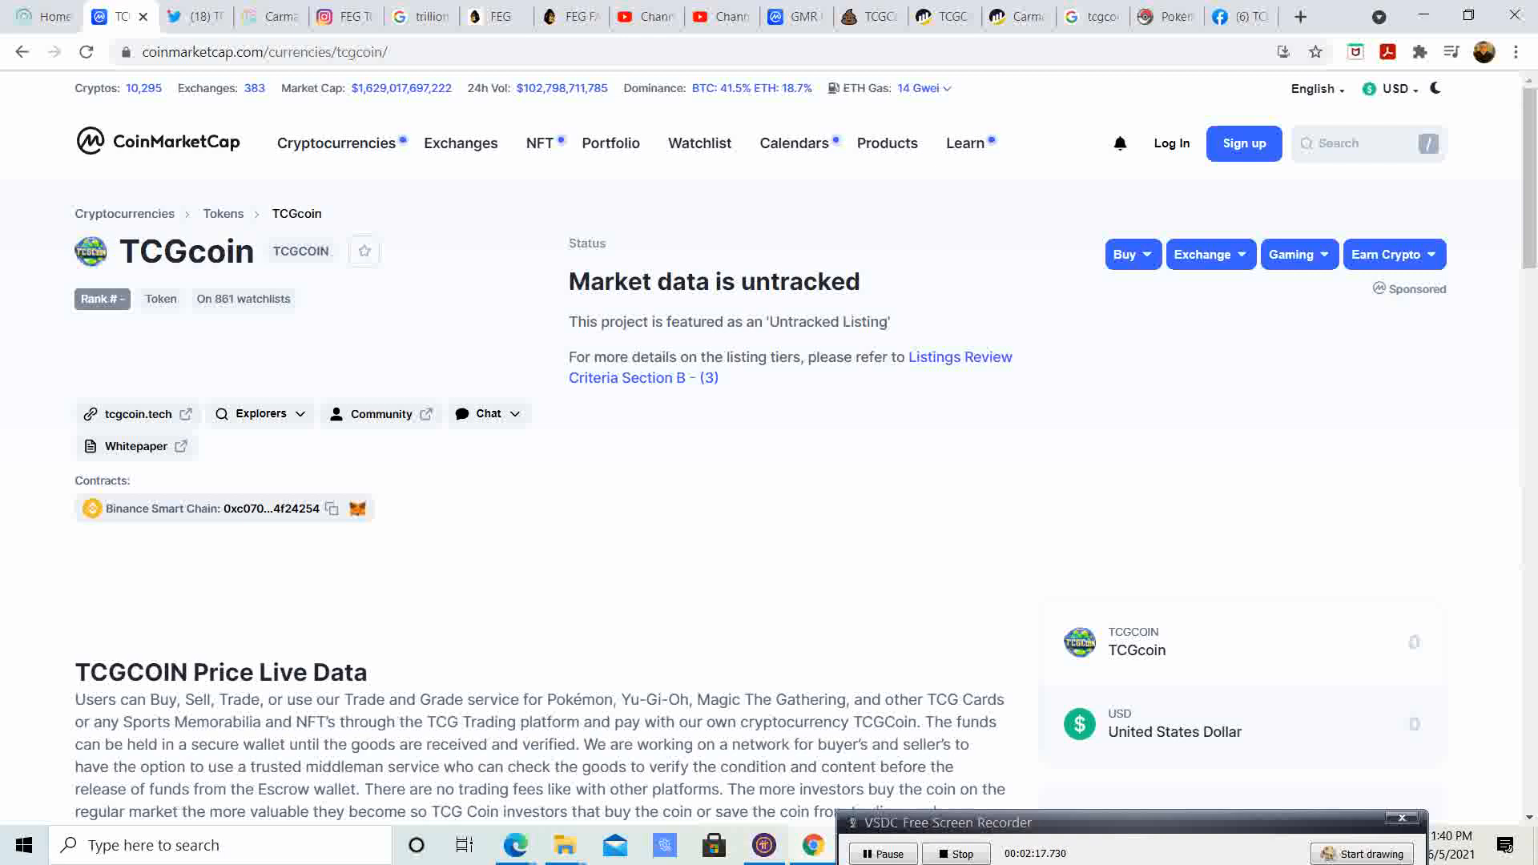
# Step: Switch to TCGCoin's Twitter profile to read the Trillion Coin Giveaway tweet
pyautogui.hotkey('ctrl', 'Tab')
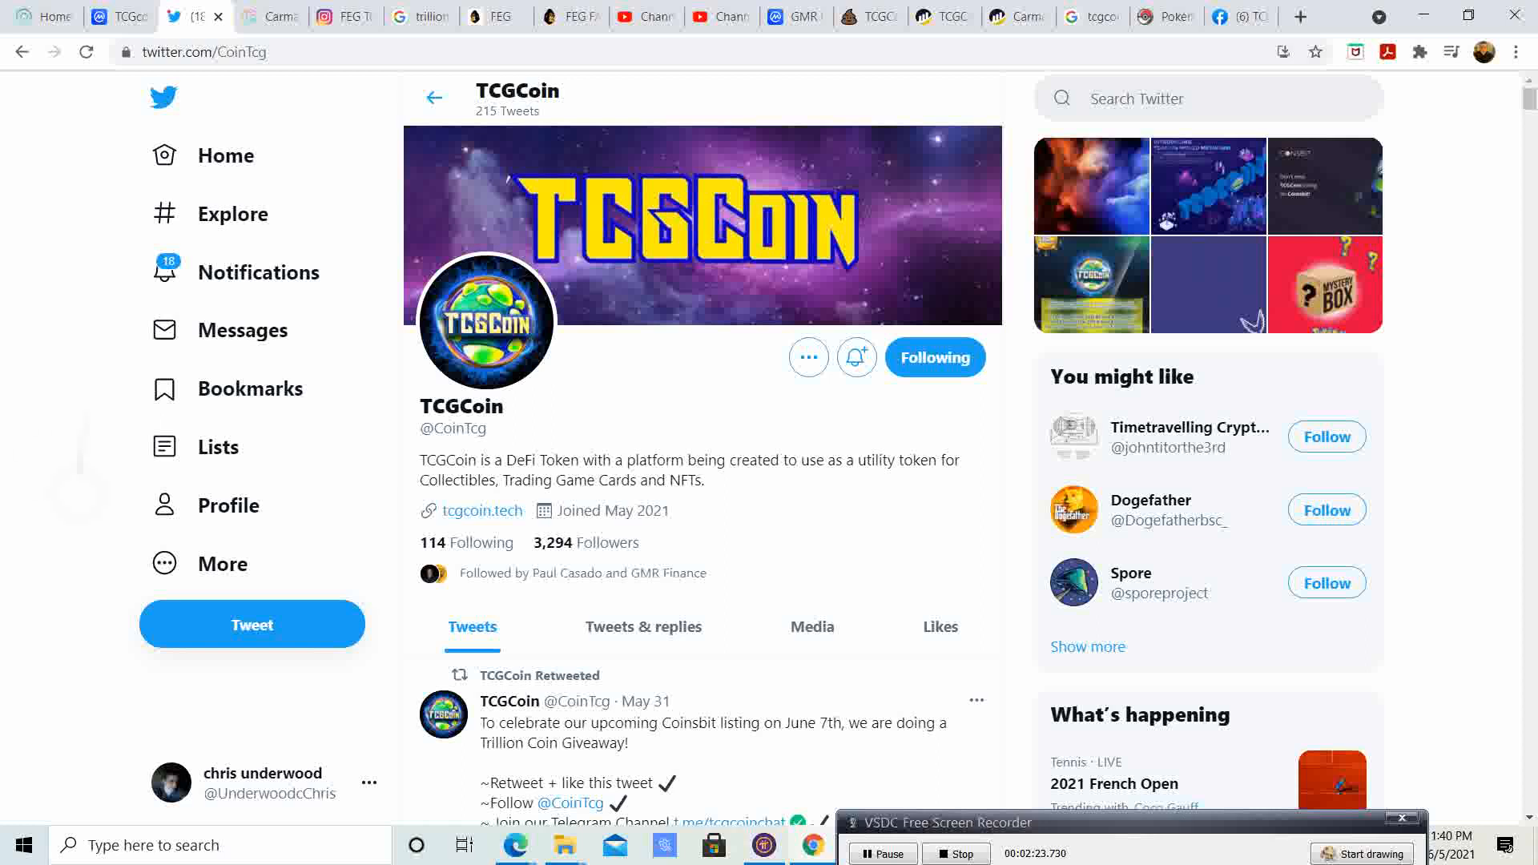
pyautogui.scroll(-3, 770, 481)
pyautogui.scroll(-2, 769, 481)
pyautogui.scroll(-1, 769, 481)
pyautogui.scroll(-1, 769, 481)
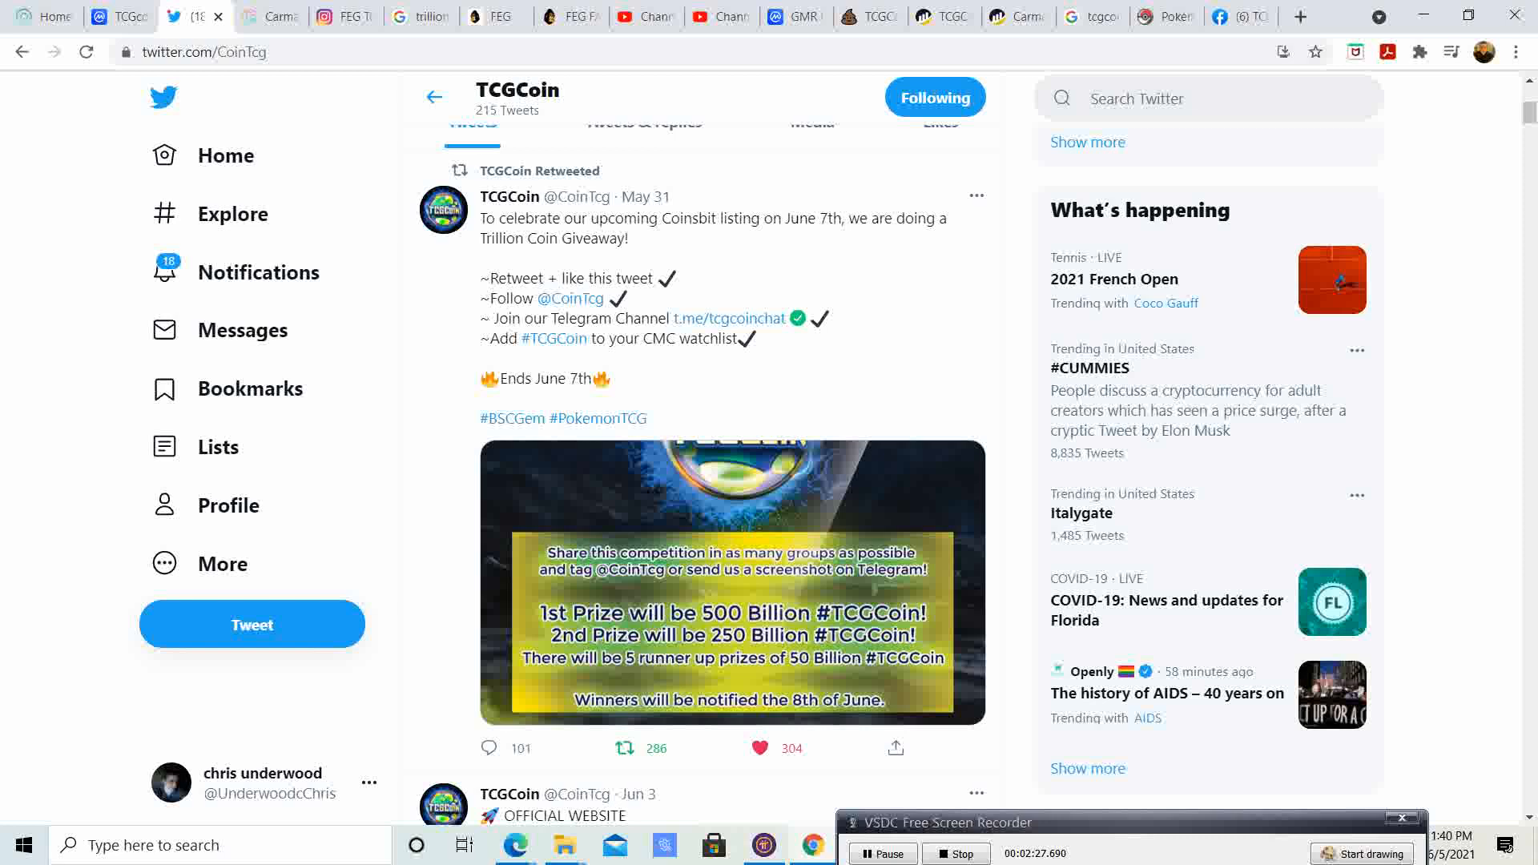
pyautogui.scroll(-3, 733, 481)
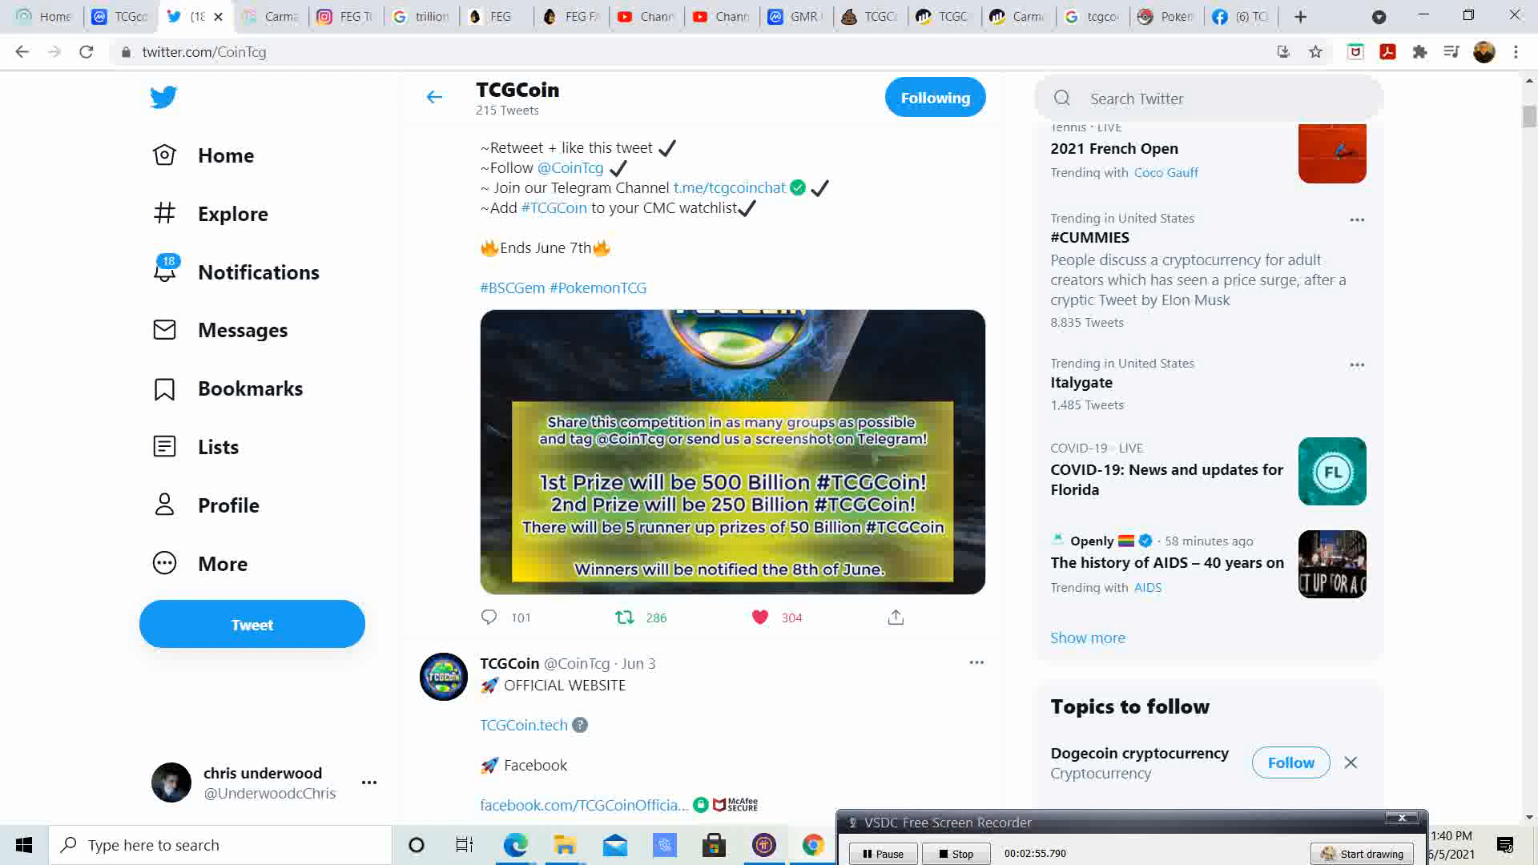
pyautogui.scroll(5, 770, 434)
pyautogui.scroll(5, 769, 433)
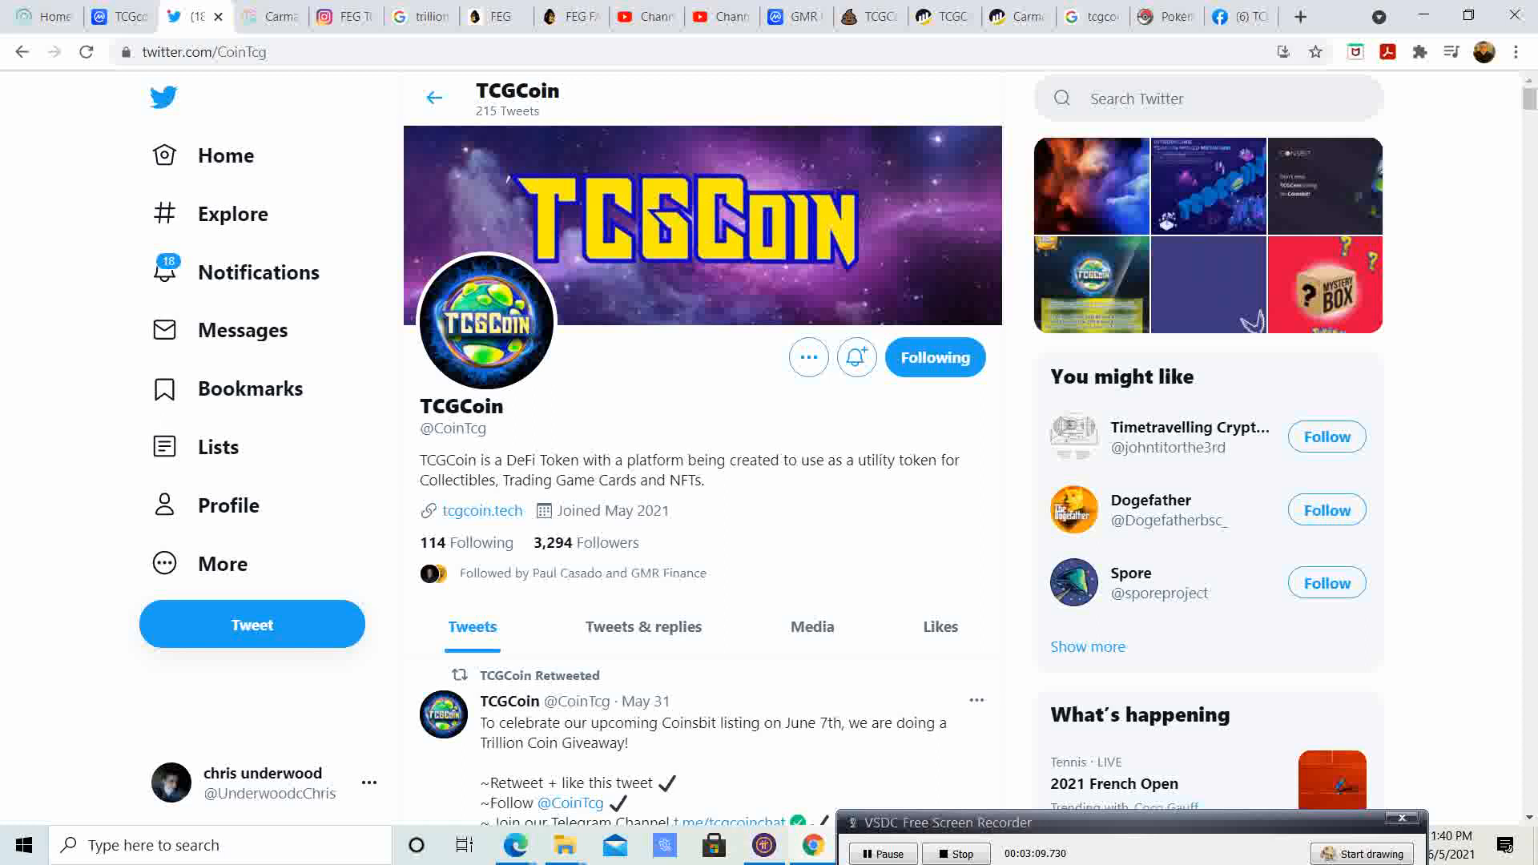
pyautogui.scroll(-5, 722, 481)
pyautogui.scroll(-5, 721, 481)
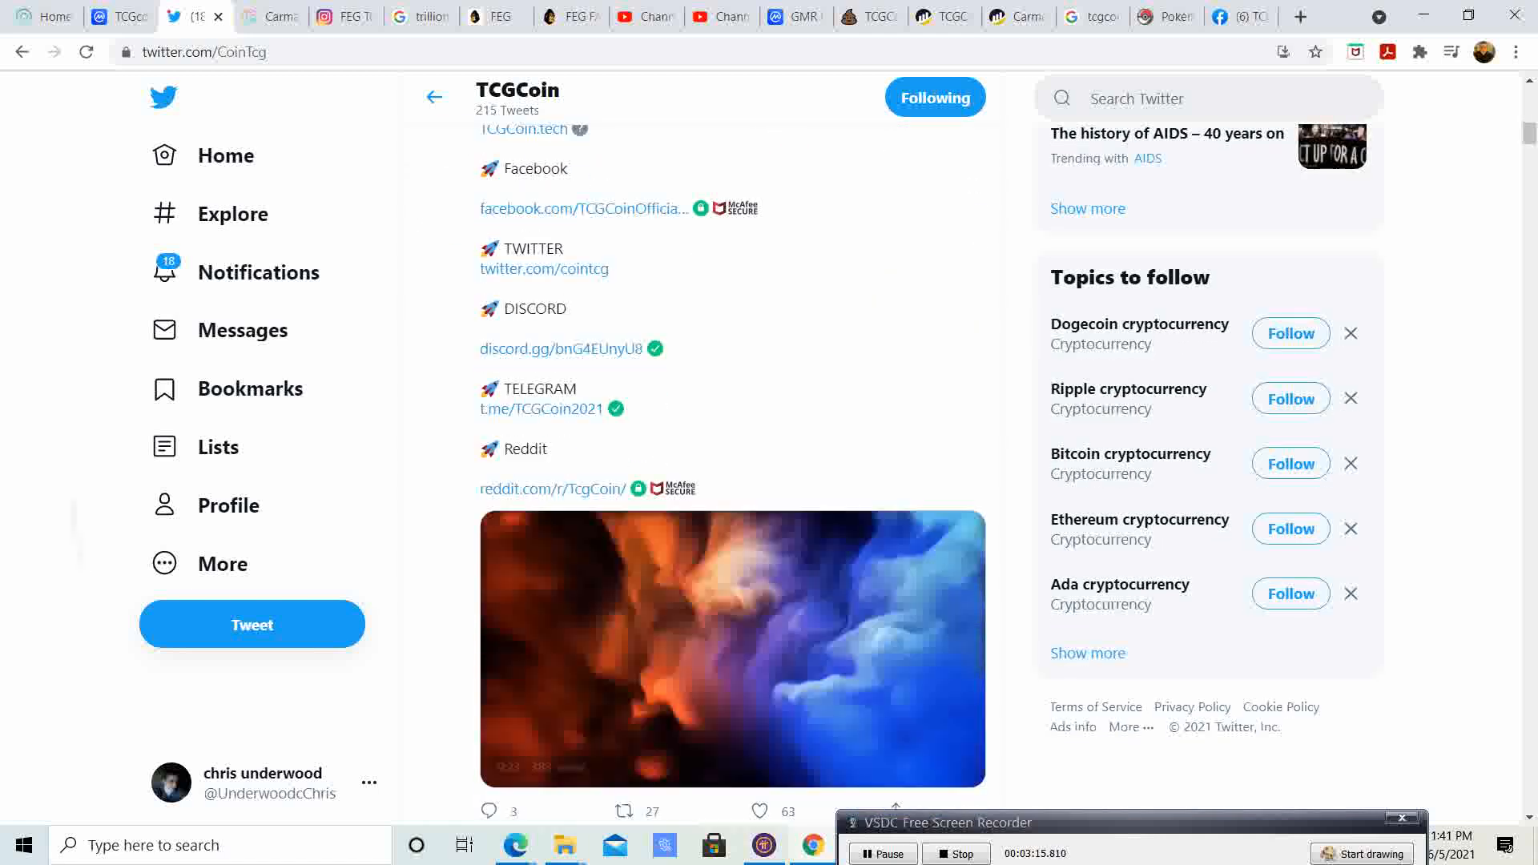
pyautogui.scroll(-3, 721, 481)
pyautogui.scroll(-3, 721, 481)
pyautogui.scroll(-3, 721, 481)
pyautogui.scroll(-3, 722, 481)
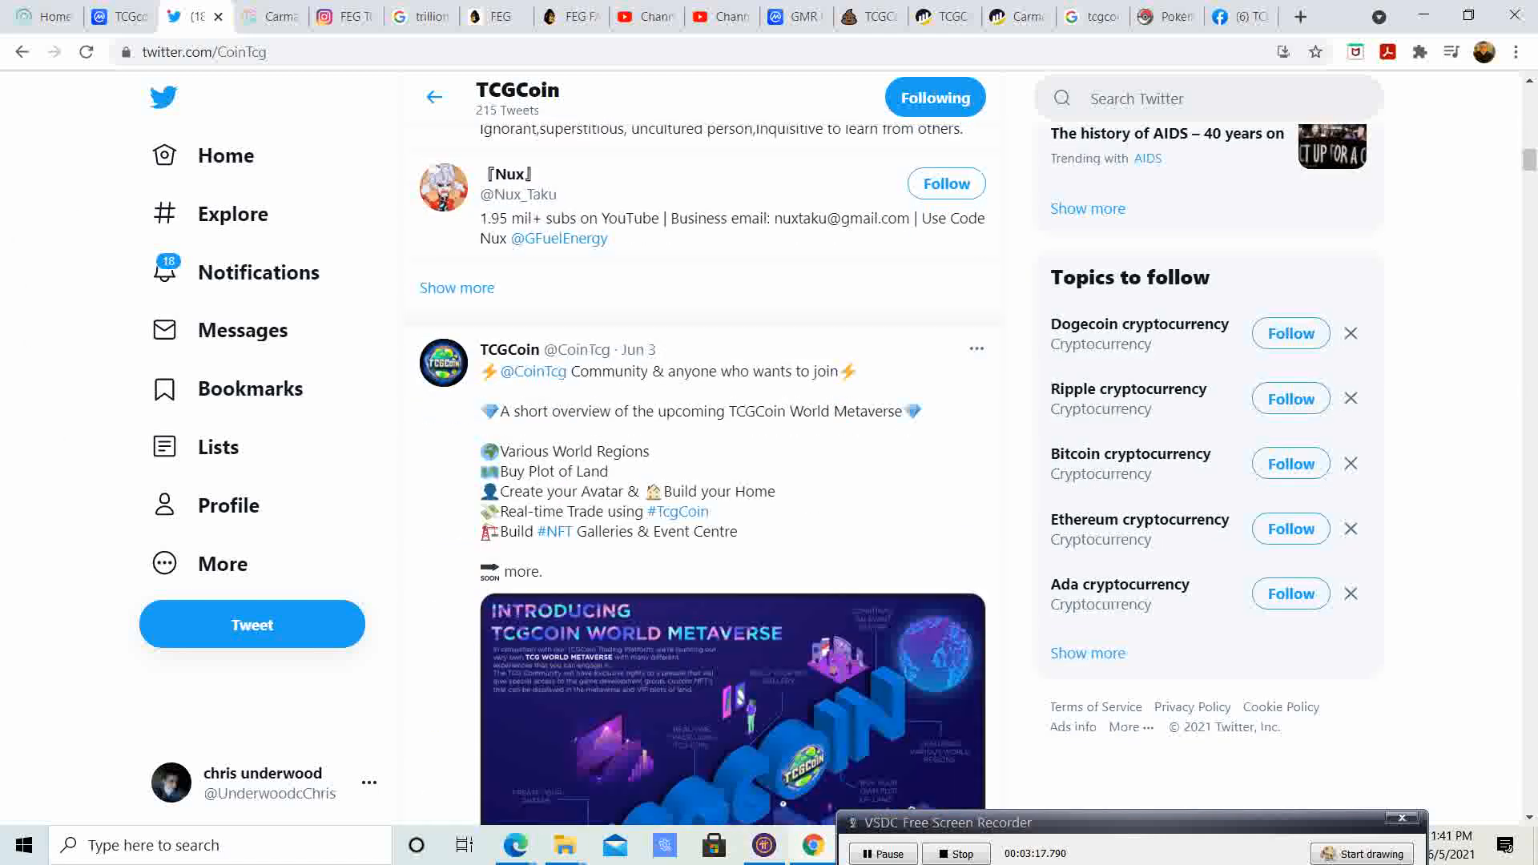
pyautogui.scroll(-2, 722, 481)
pyautogui.scroll(-2, 722, 481)
pyautogui.scroll(-2, 721, 481)
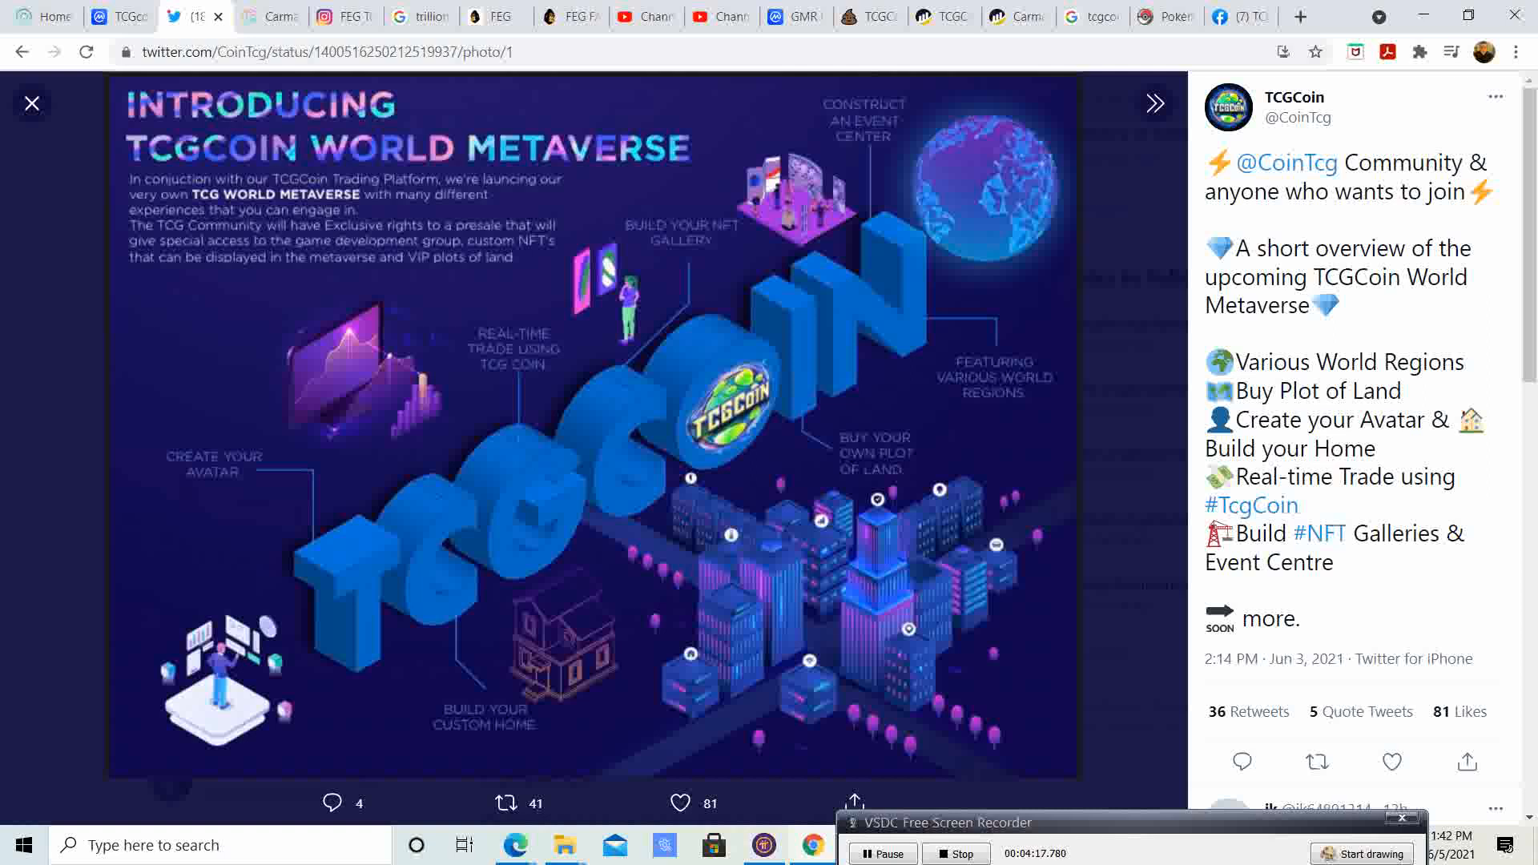
# Step: Close the enlarged TCGCoin World Metaverse infographic, returning to the profile timeline
pyautogui.press('Escape')
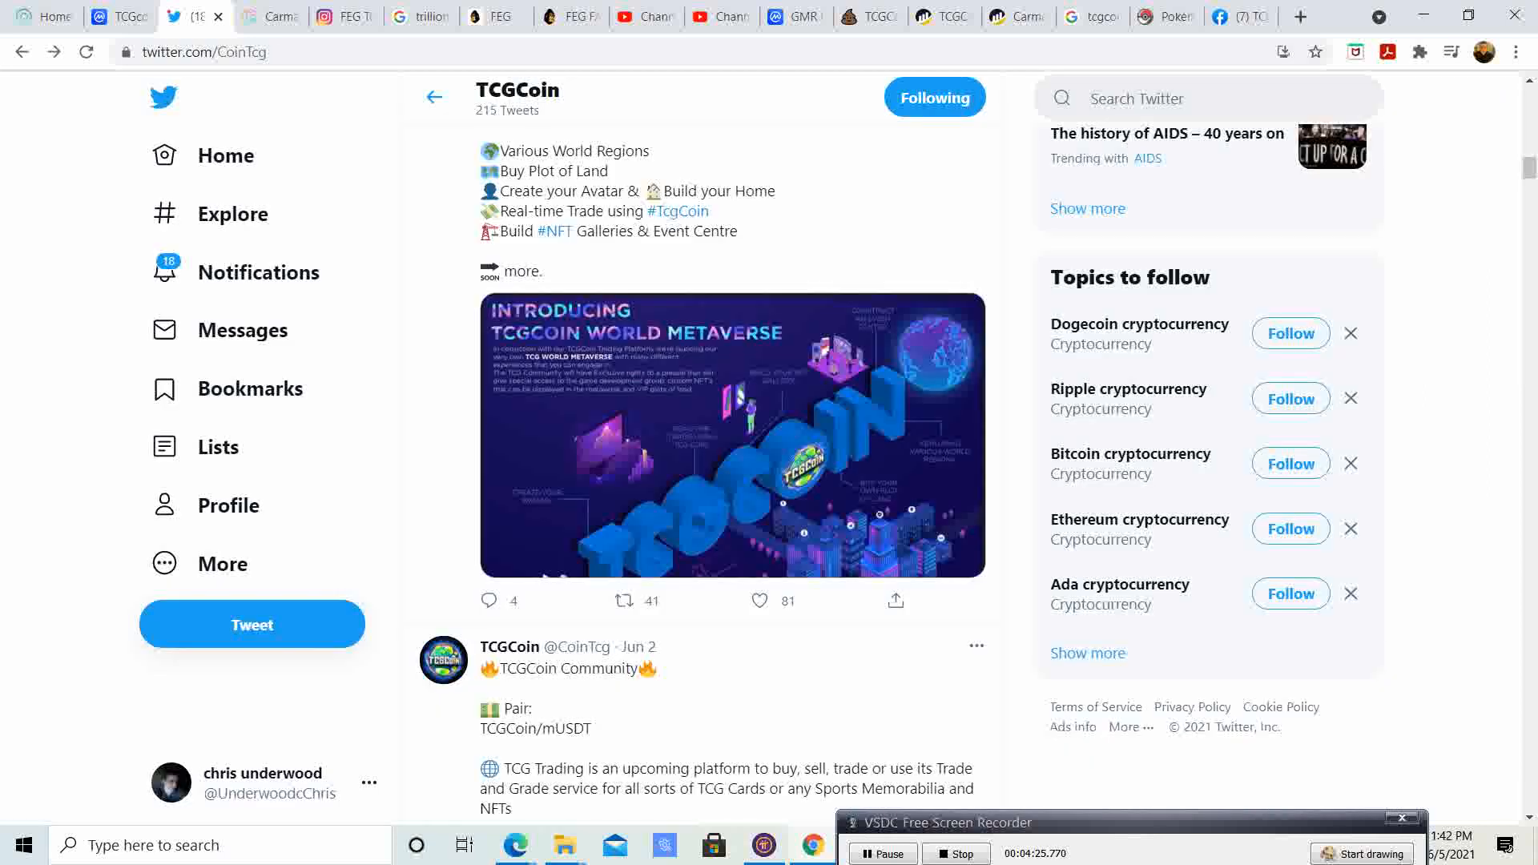